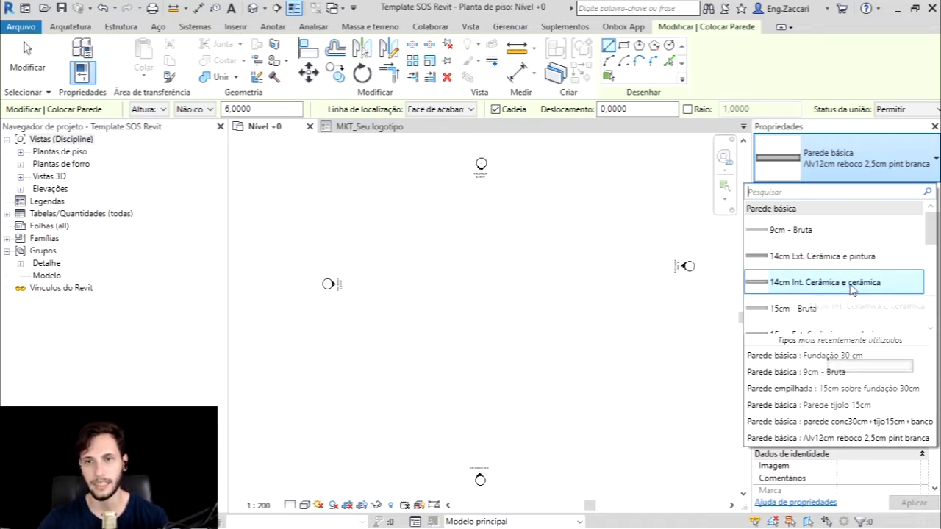
# Review the basic wall types available in the SOS Revit template, then leave the wall command.
pyautogui.scroll(-1, 851, 289)
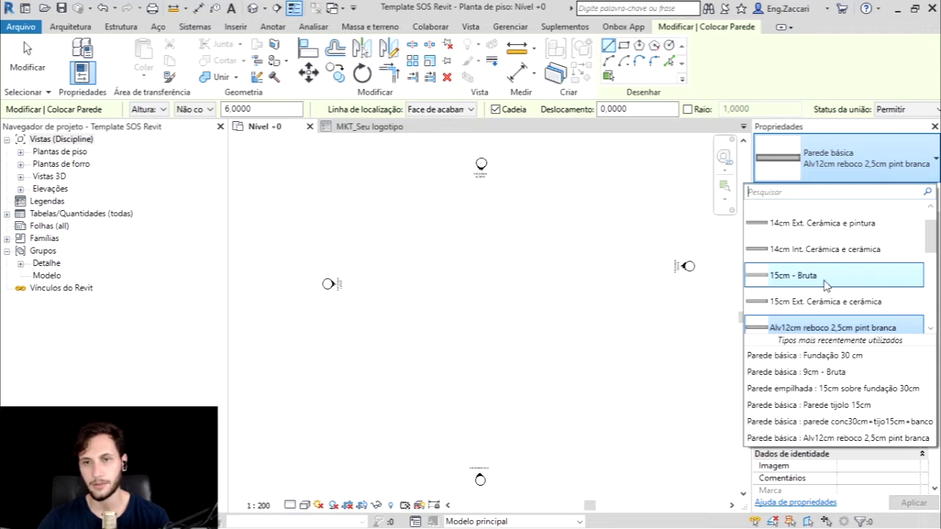
pyautogui.scroll(-1, 826, 285)
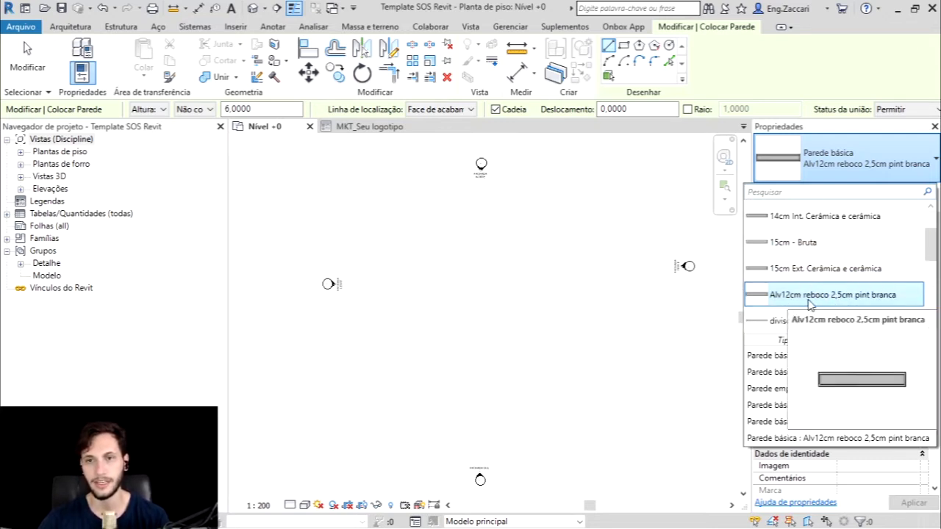
pyautogui.scroll(-2, 808, 298)
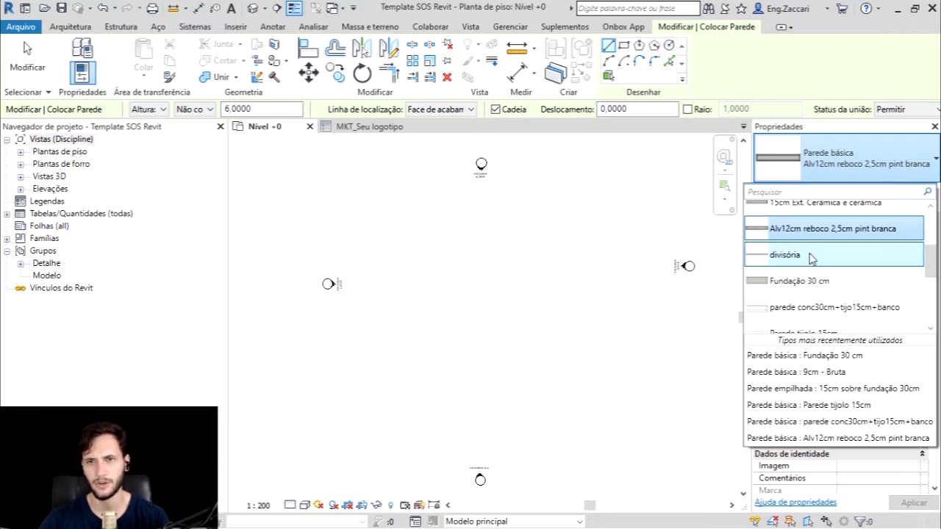
pyautogui.scroll(-1, 842, 275)
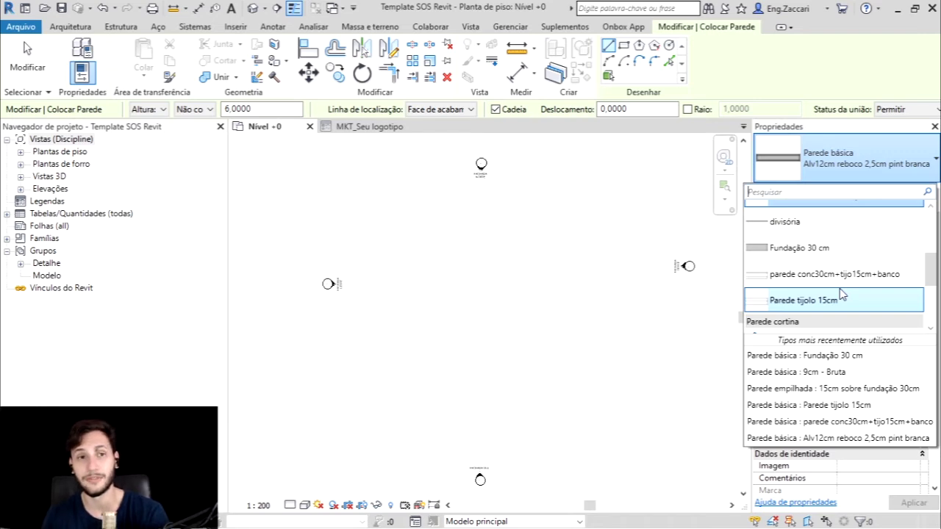
pyautogui.press('Escape')
pyautogui.press('Escape')
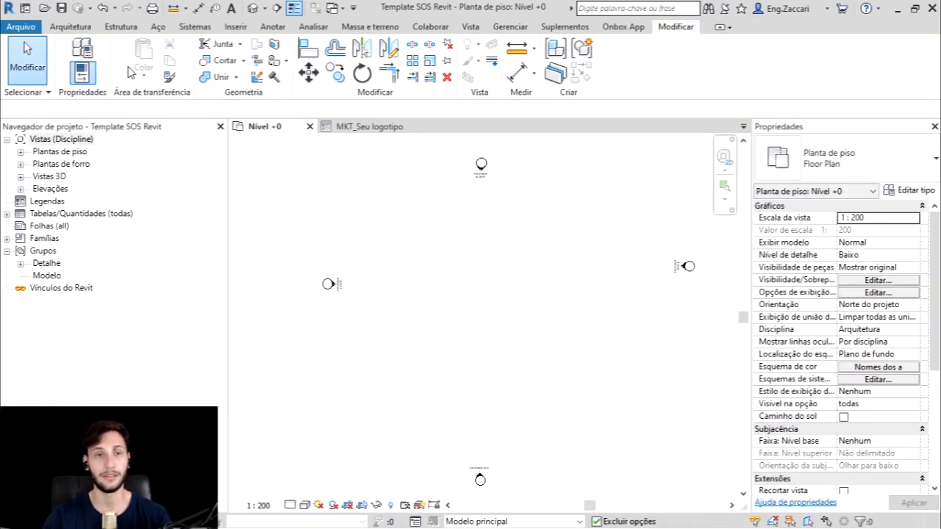
# Start a floor and examine the template's floor types, from 5cm Pedra São Tomé through to SOLO.
pyautogui.click(70, 27)
pyautogui.click(227, 79)
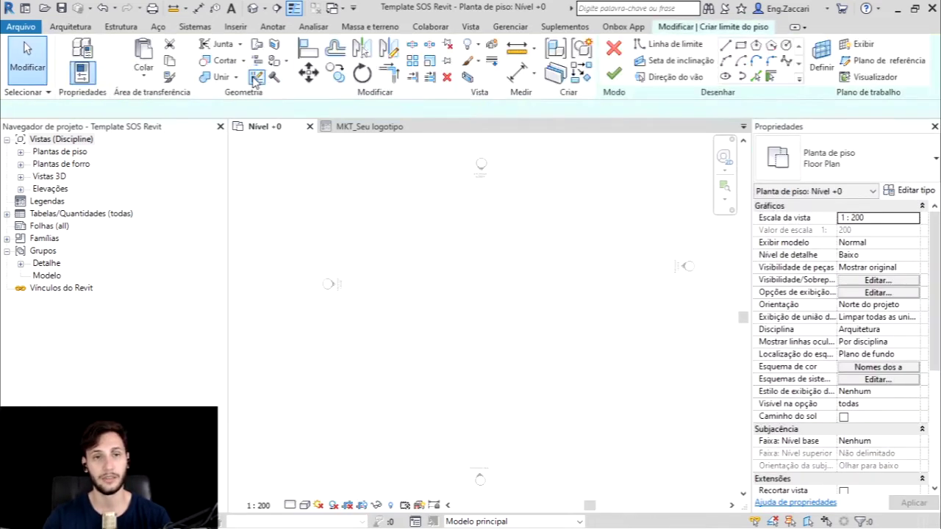
pyautogui.click(787, 139)
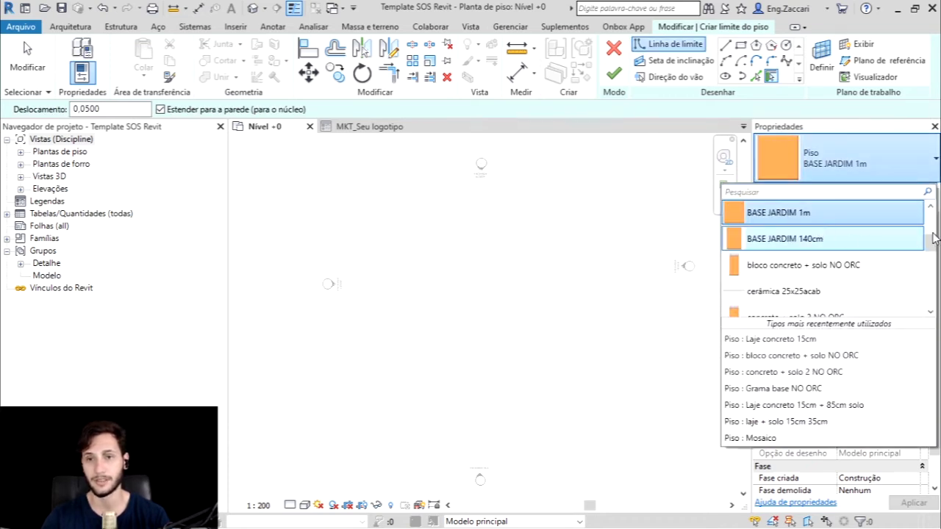
pyautogui.moveTo(931, 237); pyautogui.dragTo(931, 216)
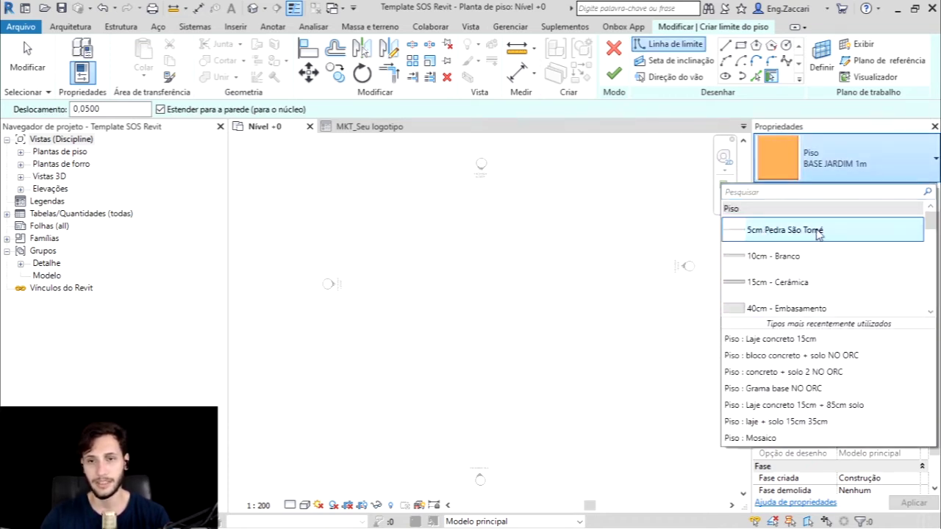
pyautogui.scroll(-1, 838, 239)
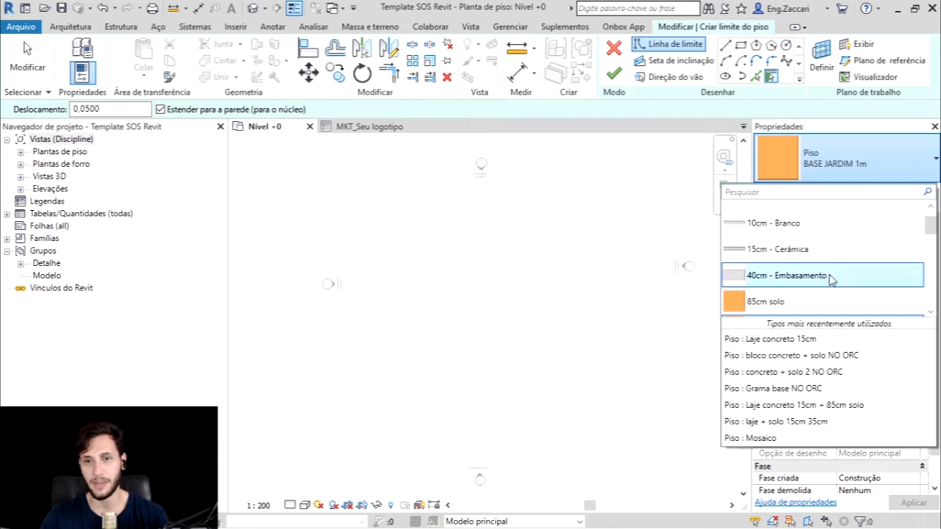
pyautogui.scroll(-1, 829, 277)
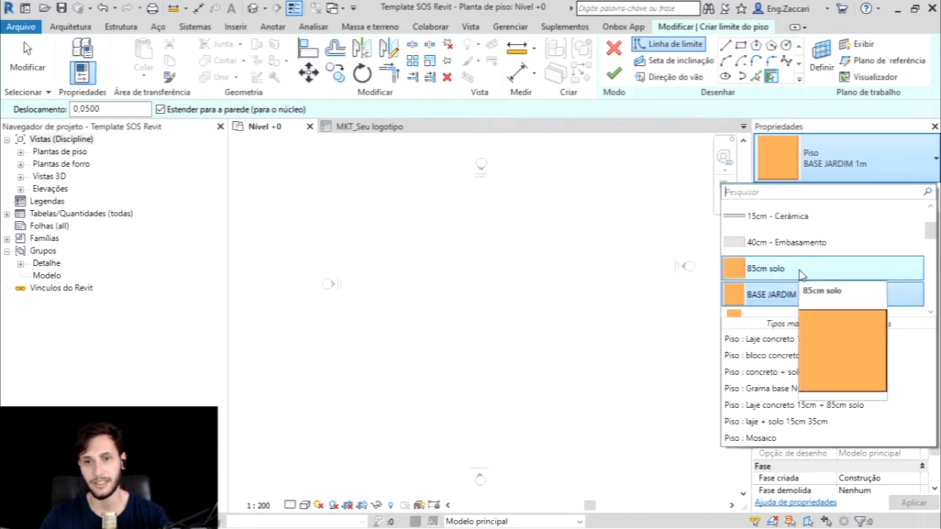
pyautogui.scroll(-1, 801, 275)
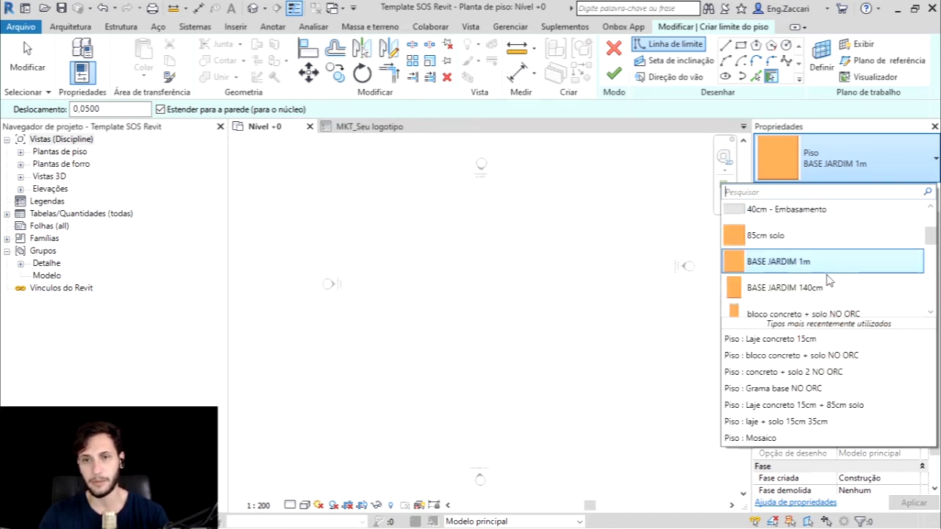
pyautogui.scroll(-3, 859, 270)
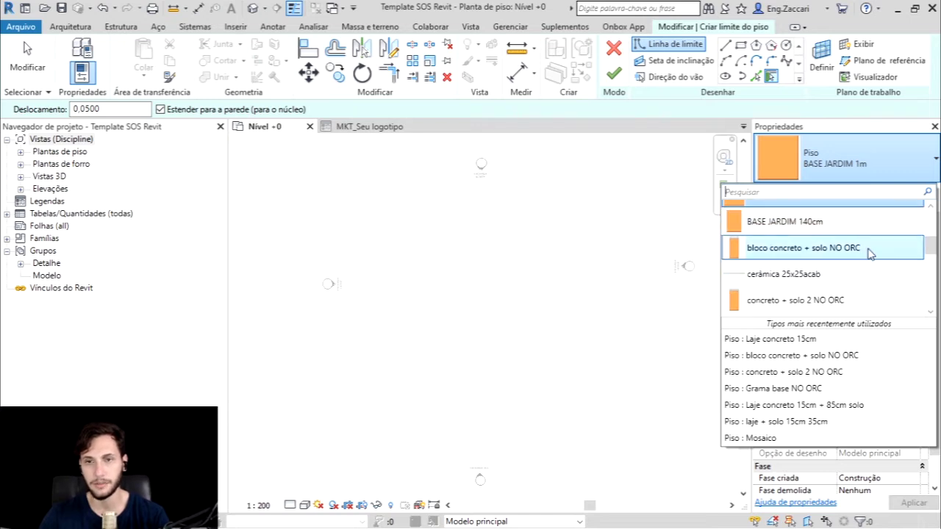
pyautogui.scroll(-1, 870, 253)
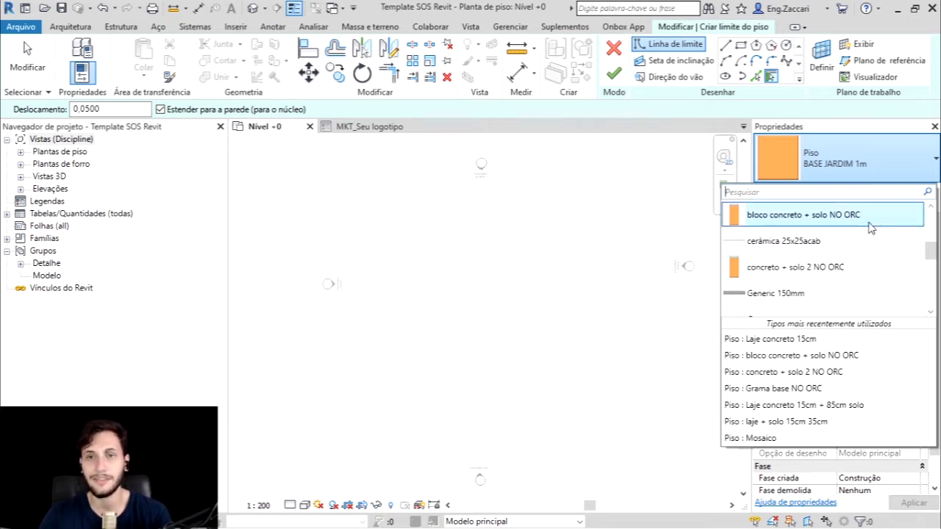
pyautogui.scroll(-1, 868, 232)
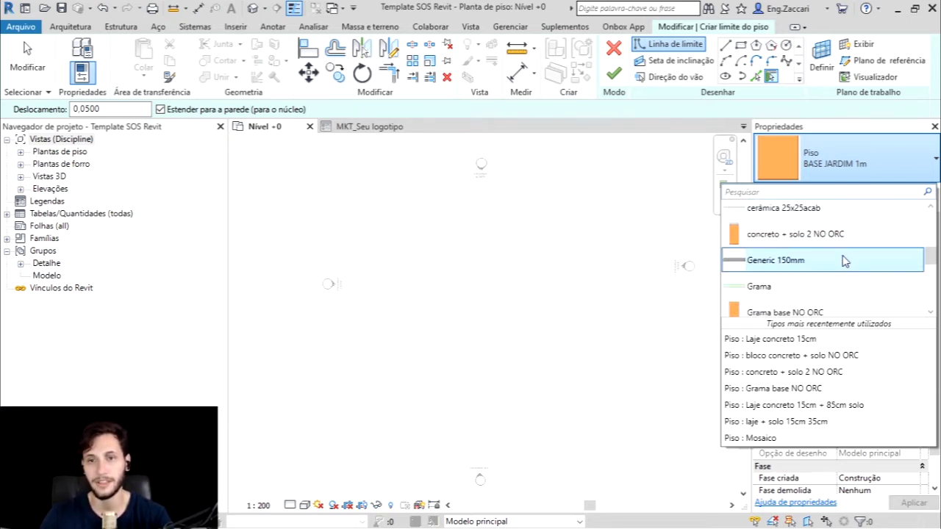
pyautogui.scroll(-3, 846, 262)
pyautogui.scroll(-4, 831, 279)
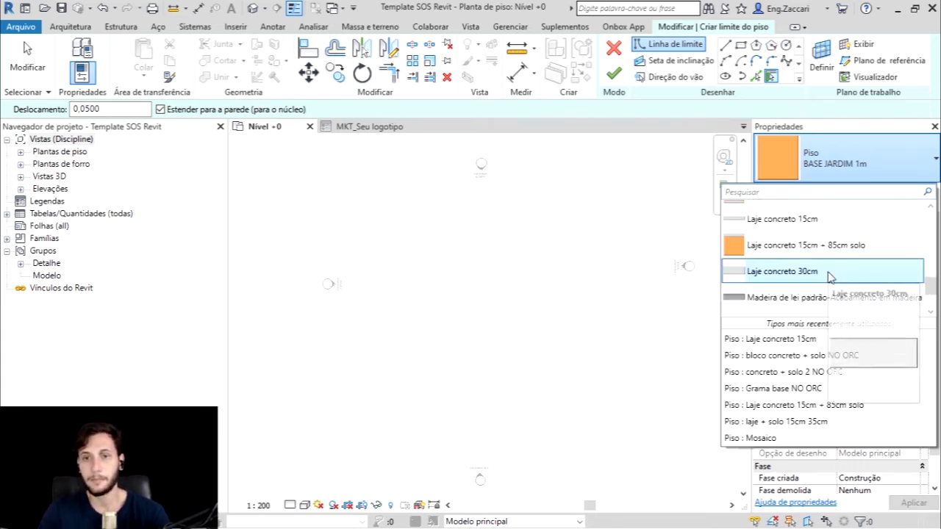
pyautogui.scroll(-2, 831, 276)
pyautogui.scroll(-1, 829, 275)
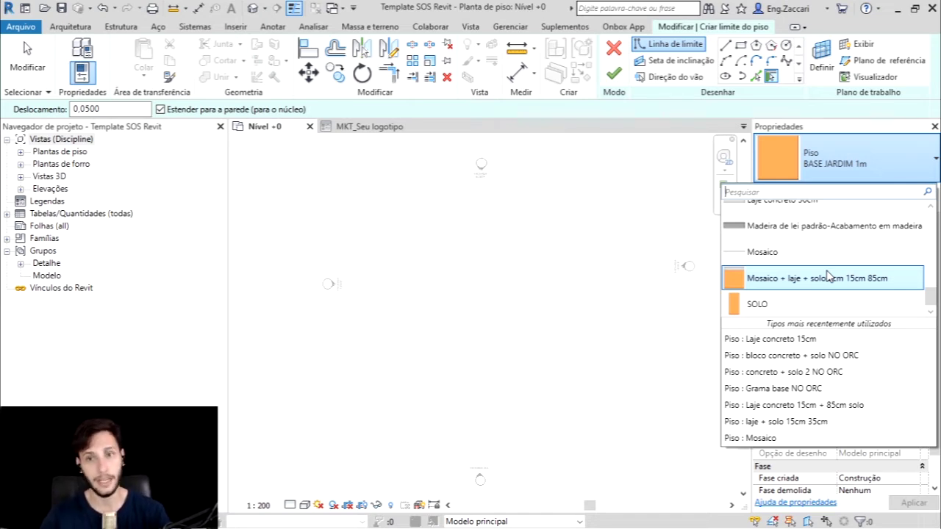
pyautogui.press('Escape')
pyautogui.press('Escape')
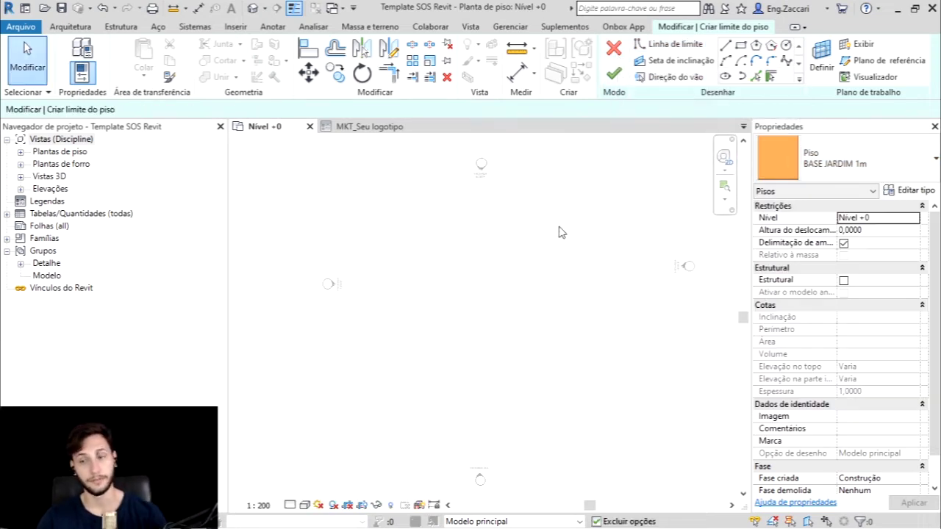
# Switch to Projeto1 through its MKT_Seu logotipo legend and open the 00.01.Térreo floor plan.
pyautogui.click(349, 128)
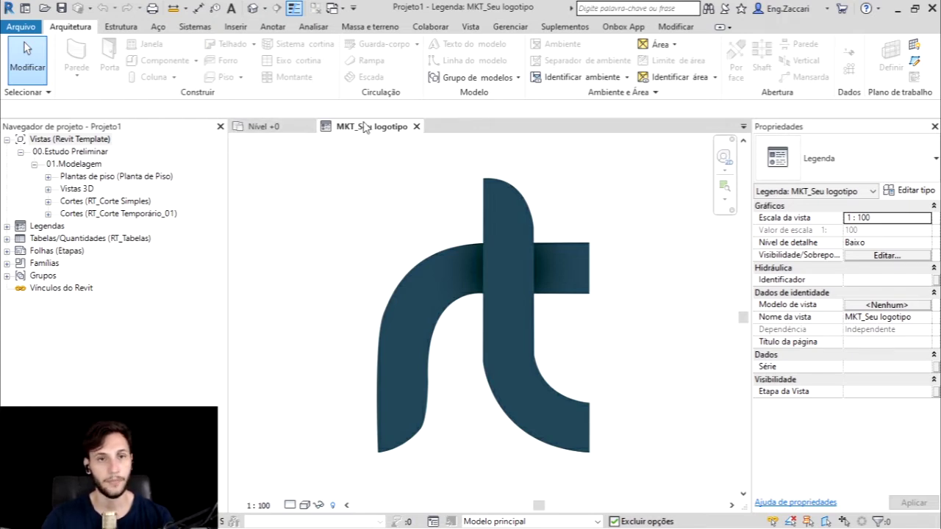
pyautogui.click(47, 177)
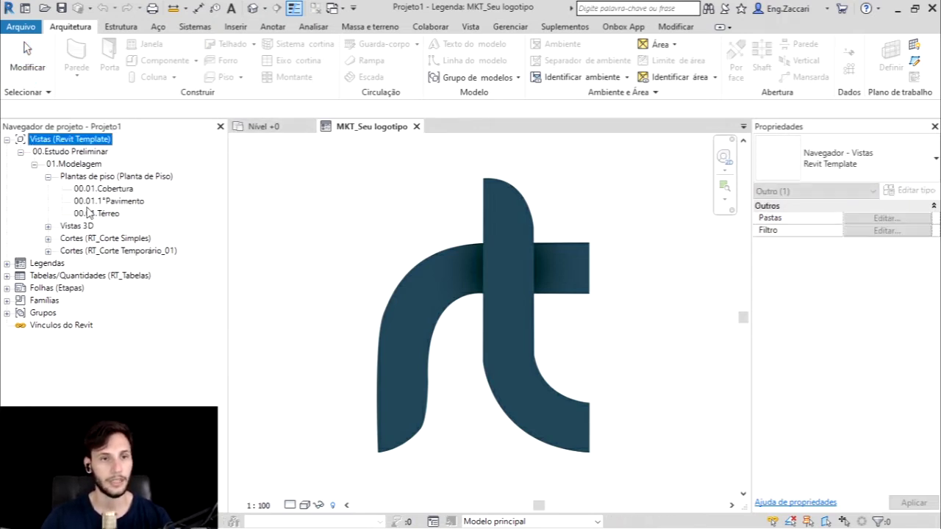
pyautogui.doubleClick(90, 212)
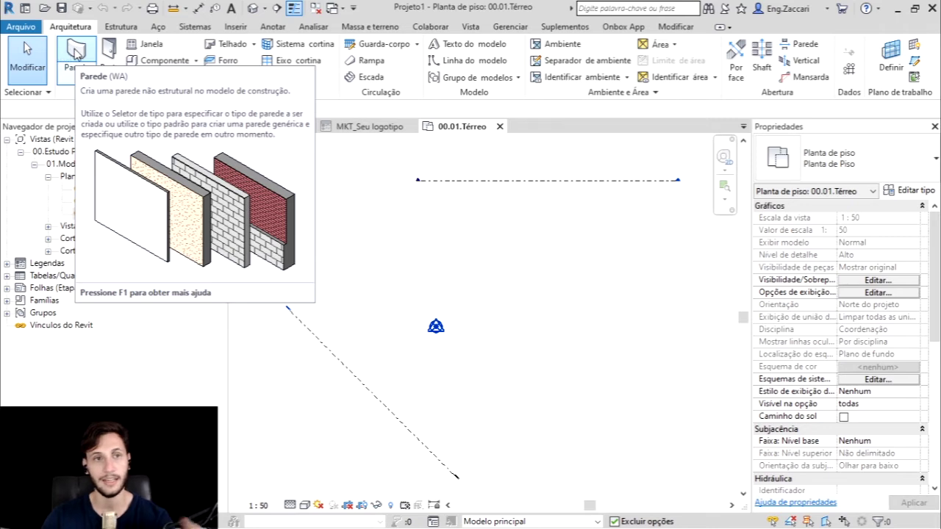
# Start a wall in the Térreo plan and examine Projeto1's basic wall types, including the 12, 15 and 20 series, then leave the command.
pyautogui.click(76, 51)
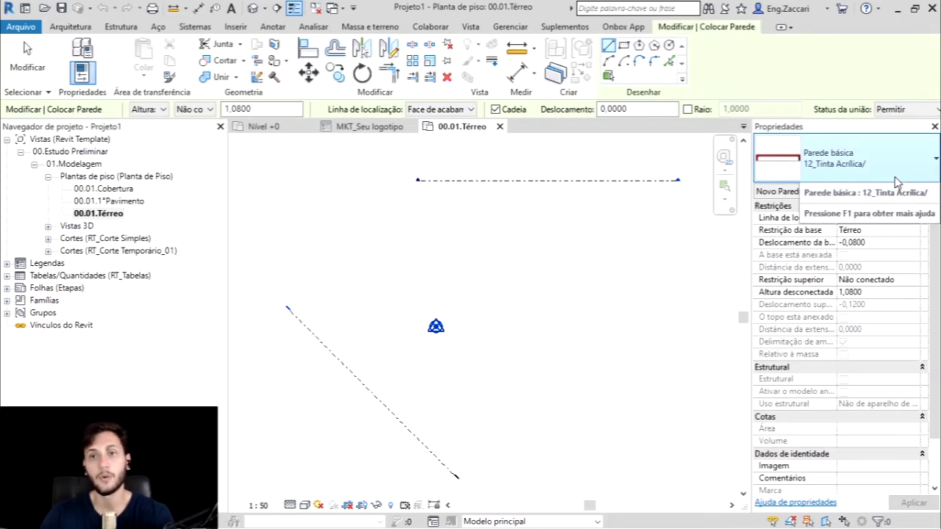
pyautogui.click(892, 176)
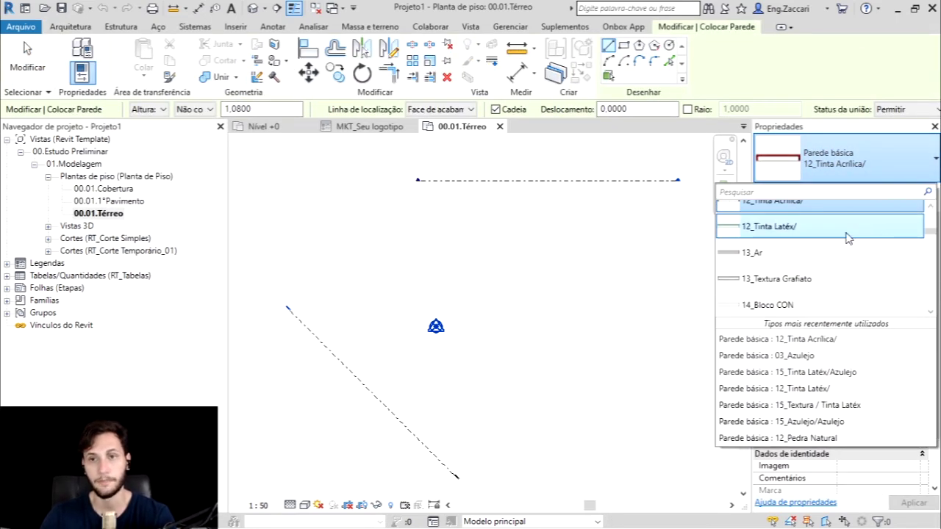
pyautogui.scroll(1, 751, 247)
pyautogui.scroll(5, 751, 247)
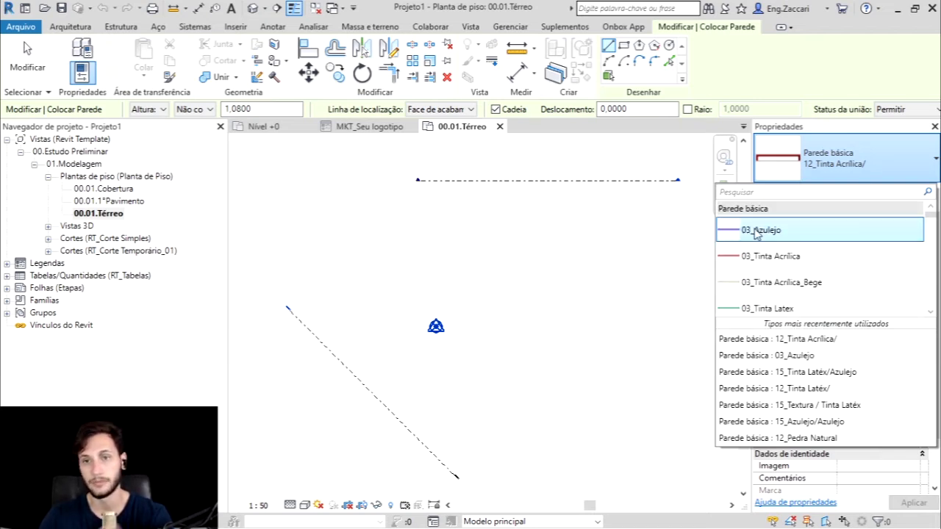
pyautogui.scroll(-8, 757, 236)
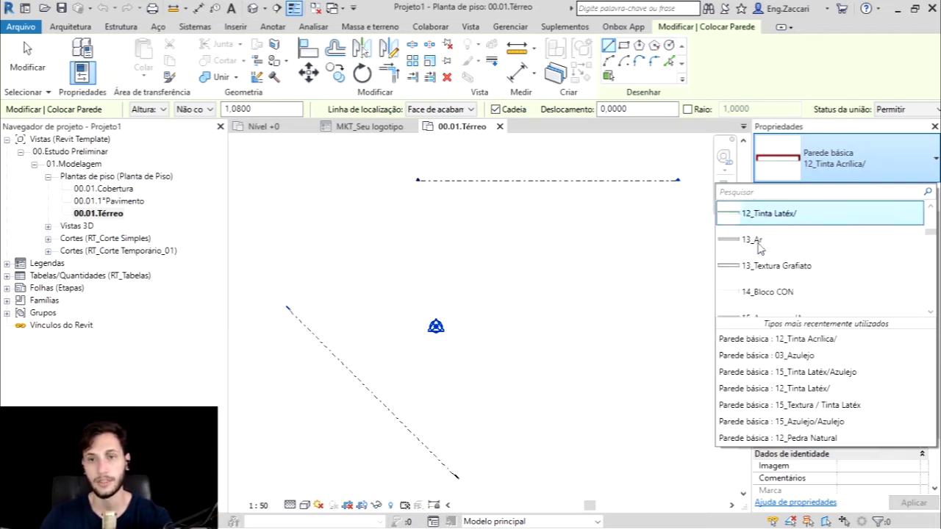
pyautogui.scroll(-6, 758, 243)
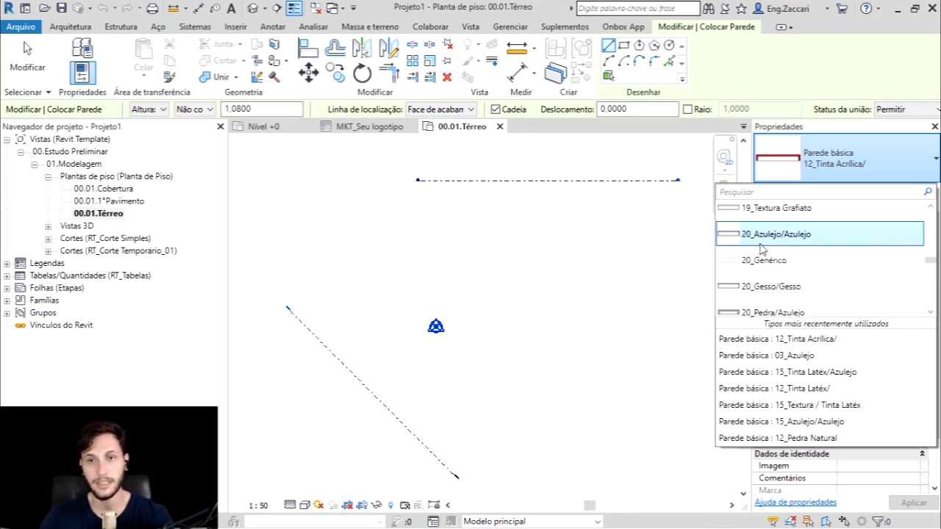
pyautogui.scroll(-1, 761, 268)
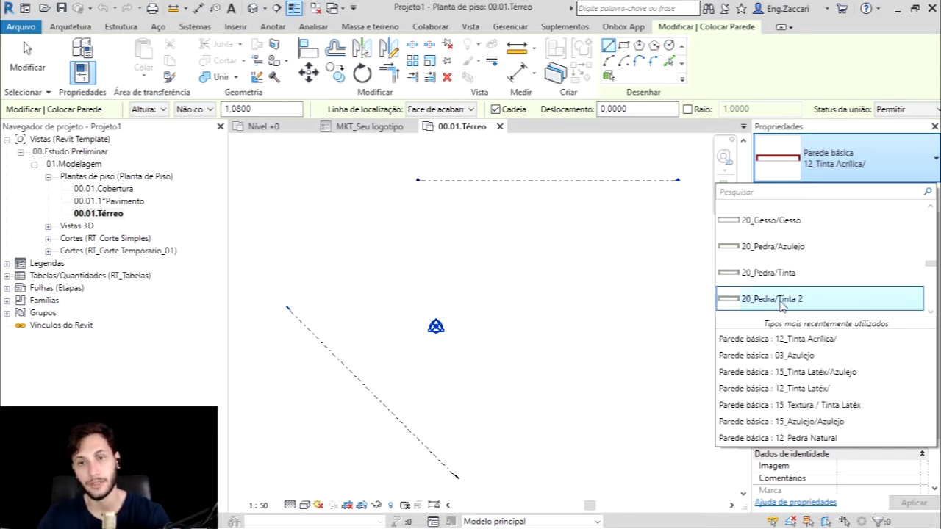
pyautogui.scroll(1, 797, 267)
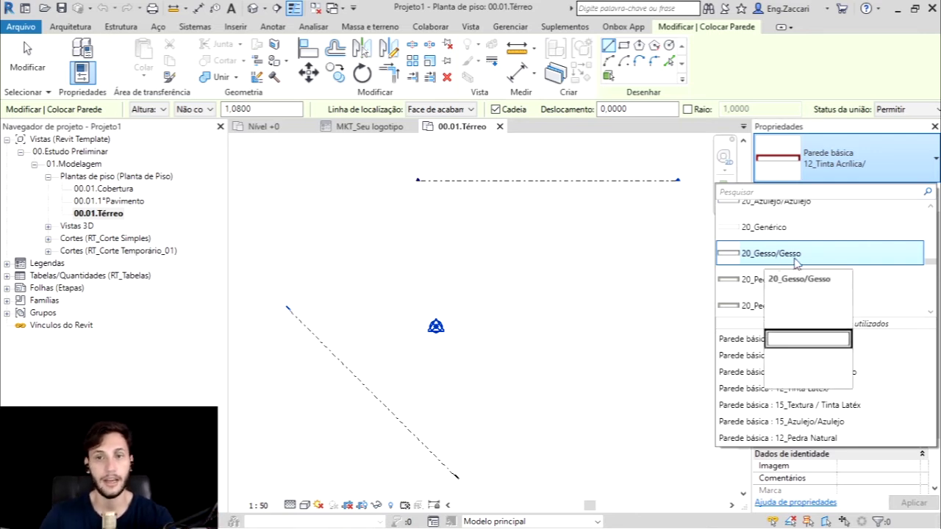
pyautogui.scroll(1, 808, 265)
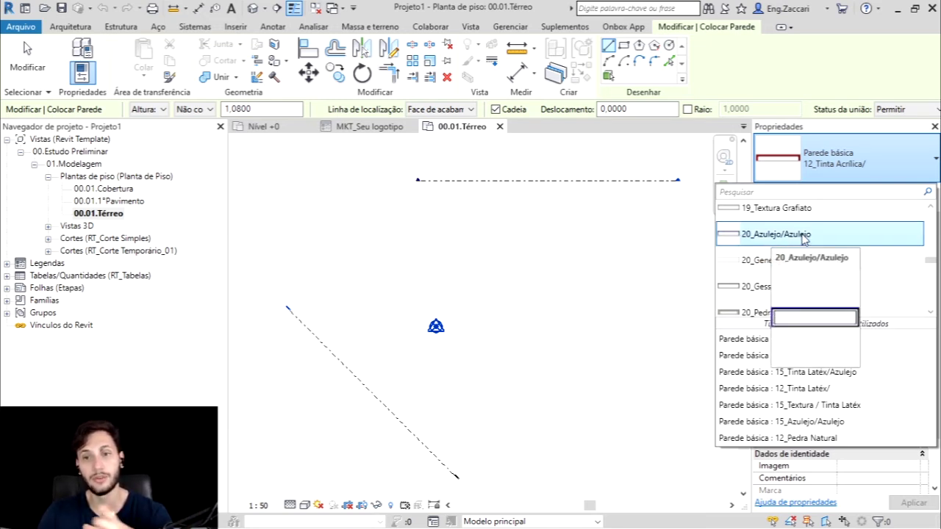
pyautogui.scroll(2, 766, 243)
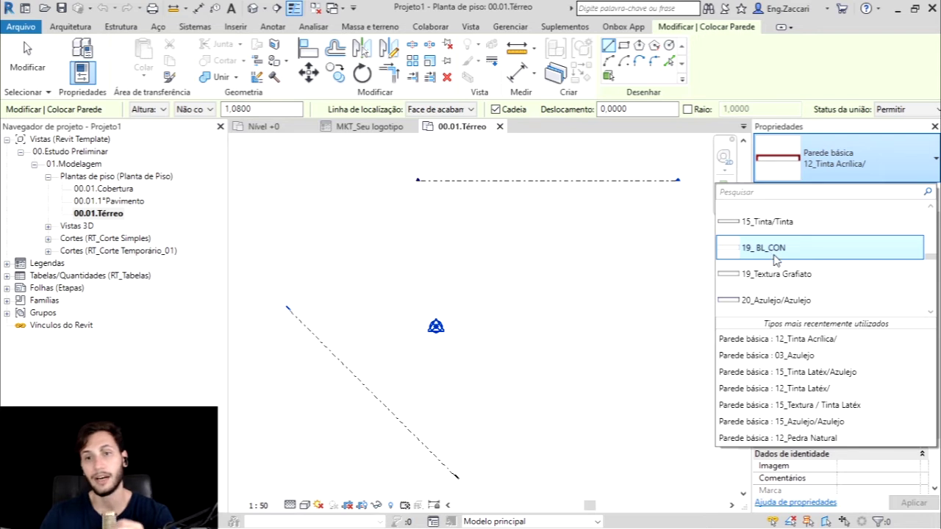
pyautogui.scroll(3, 778, 260)
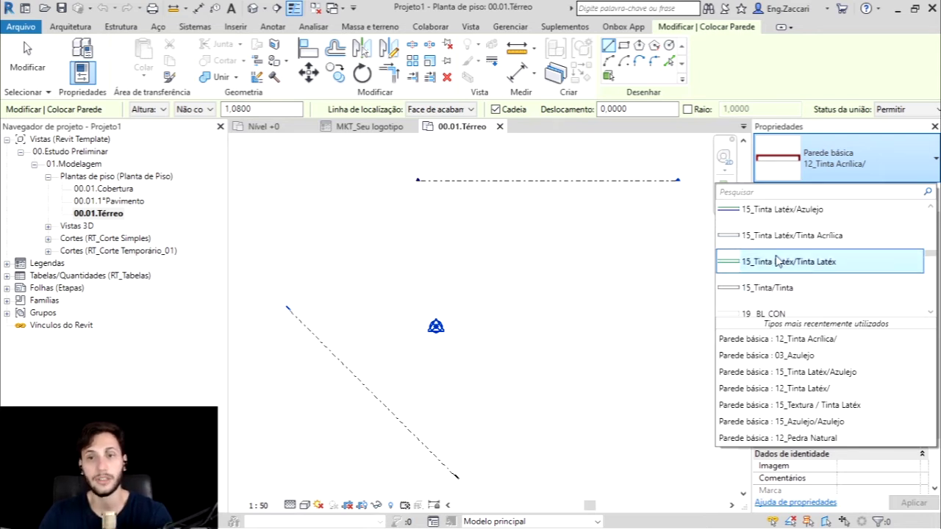
pyautogui.scroll(3, 778, 260)
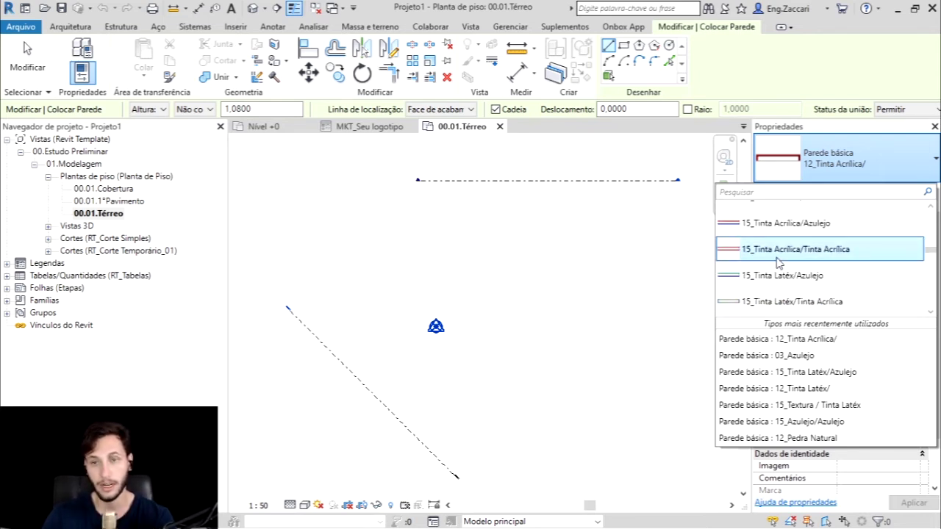
pyautogui.scroll(1, 777, 266)
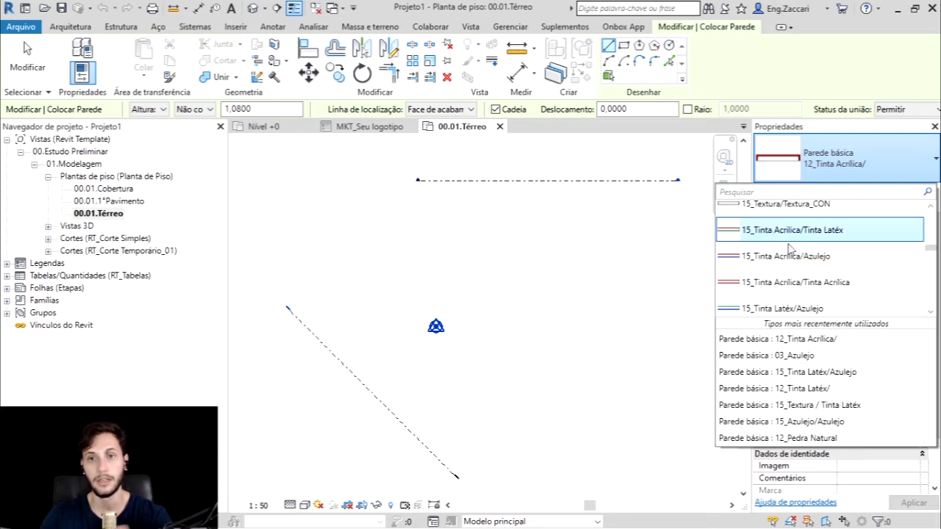
pyautogui.scroll(1, 792, 247)
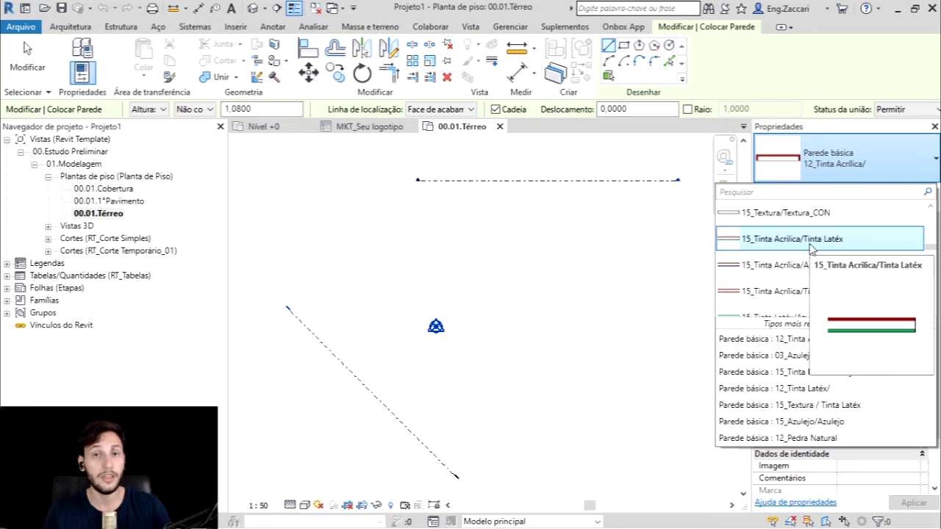
pyautogui.press('Escape')
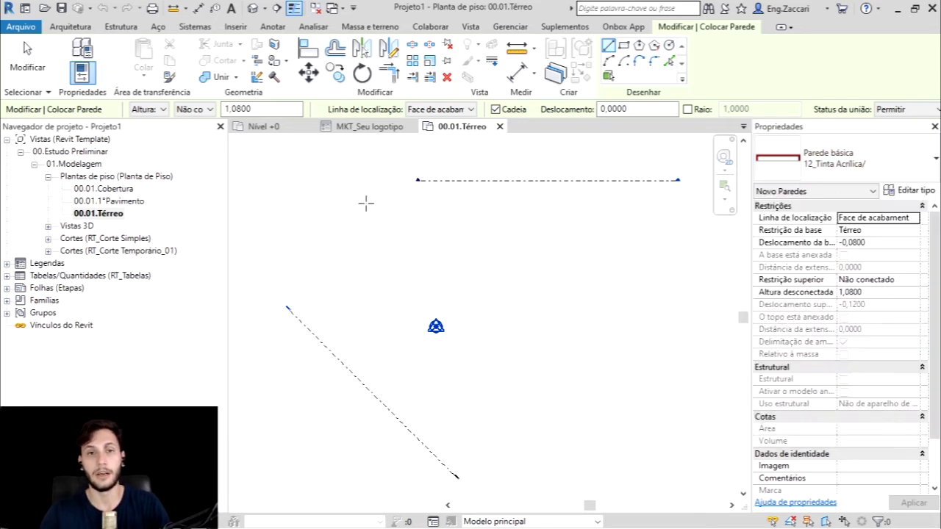
pyautogui.press('Escape')
# Start a floor in the Térreo plan and examine Projeto1's floor types, from the 03 series to the 10 series.
pyautogui.click(226, 78)
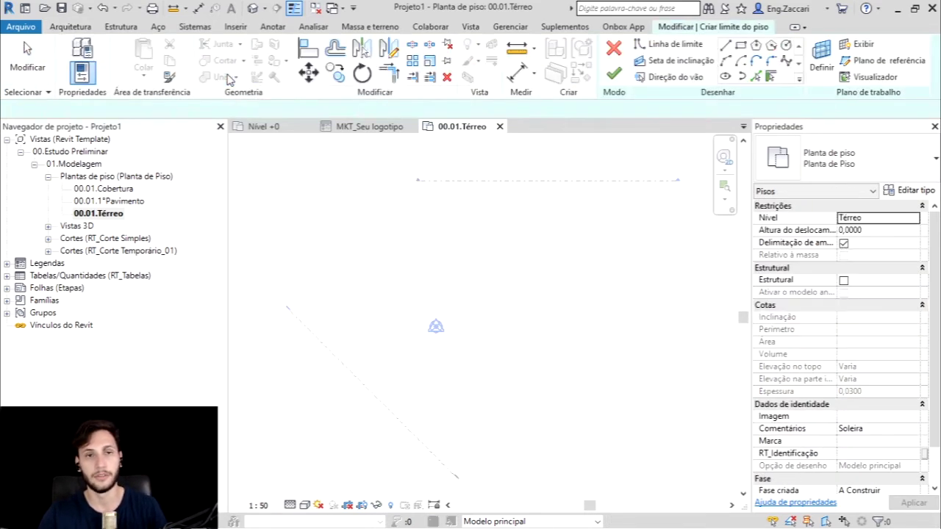
pyautogui.click(846, 158)
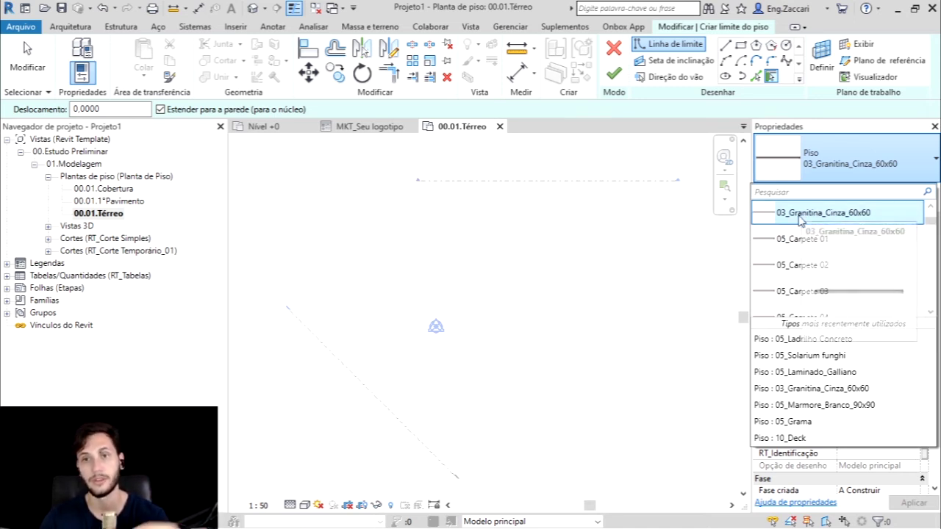
pyautogui.scroll(-3, 816, 220)
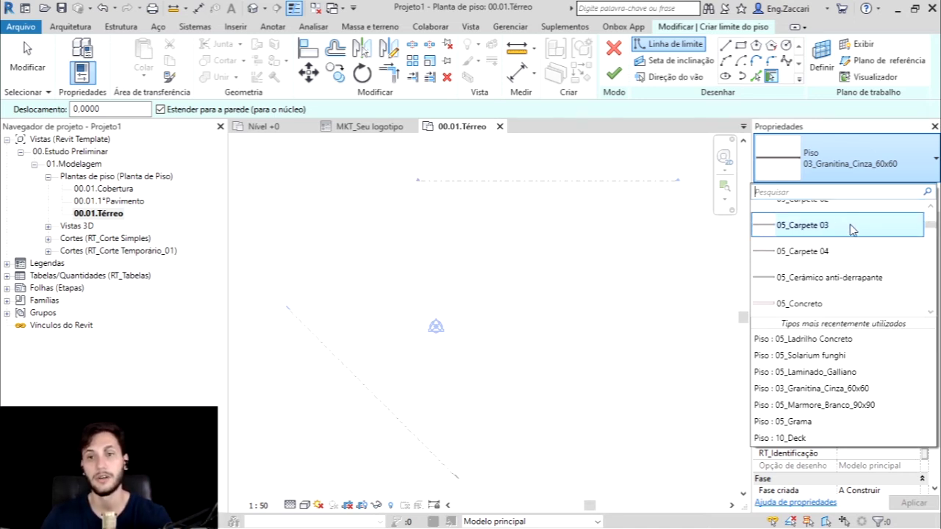
pyautogui.scroll(-4, 849, 231)
pyautogui.scroll(-6, 843, 253)
pyautogui.scroll(-8, 843, 252)
pyautogui.scroll(-4, 843, 252)
pyautogui.scroll(-3, 843, 252)
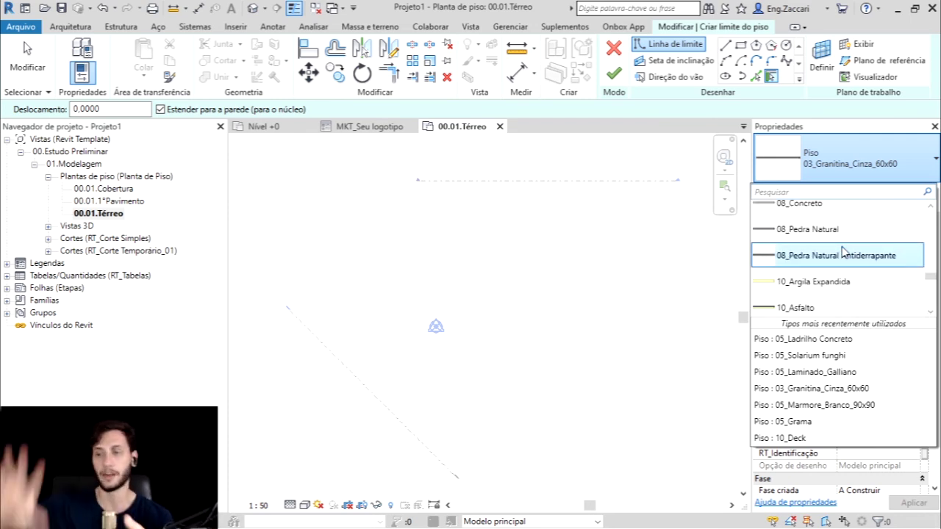